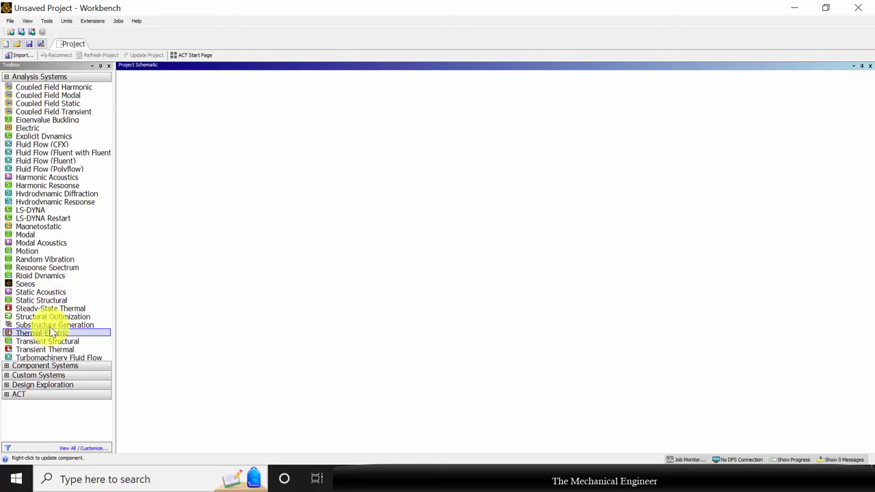
- Add a Static Structural system and open its Engineering Data for editing
{"action": "left_click_drag", "start_coordinate": [45, 301], "coordinate": [176, 133]}
{"action": "left_click", "coordinate": [277, 286]}
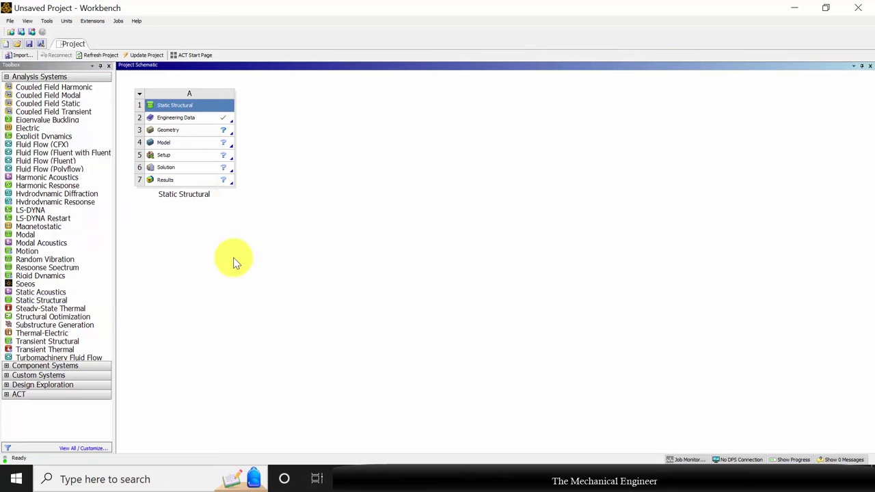
{"action": "left_click", "coordinate": [193, 118]}
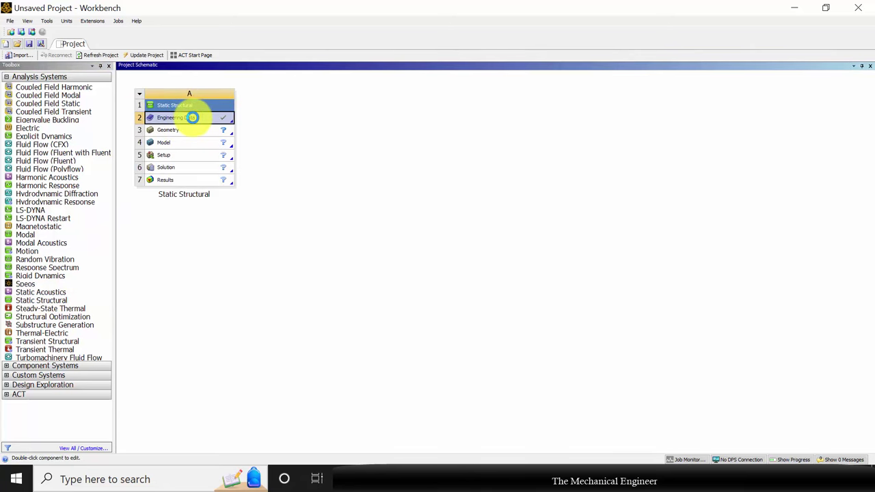
{"action": "right_click", "coordinate": [193, 117]}
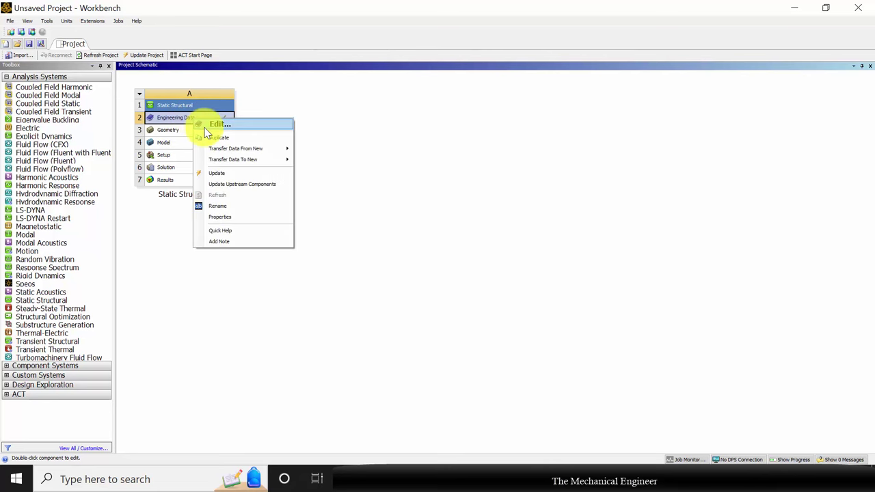
{"action": "left_click", "coordinate": [206, 123]}
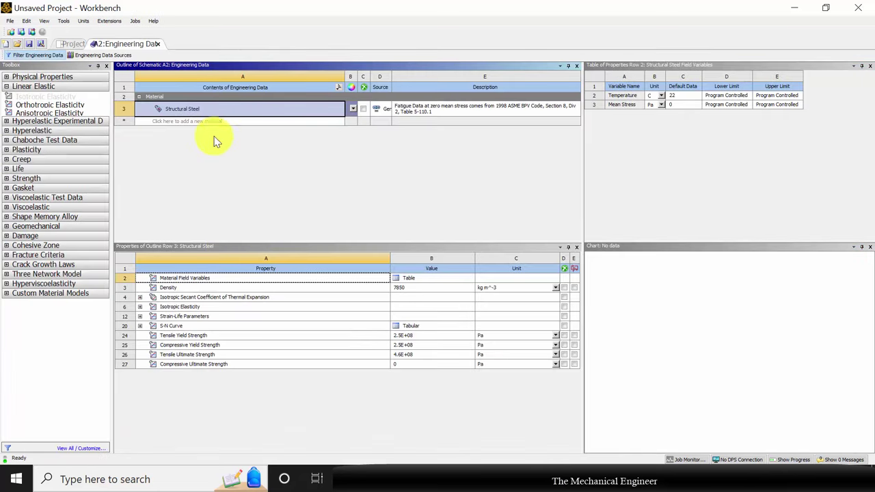
- Create a new material named HSS and give it an Isotropic Elasticity property
{"action": "left_click", "coordinate": [205, 122]}
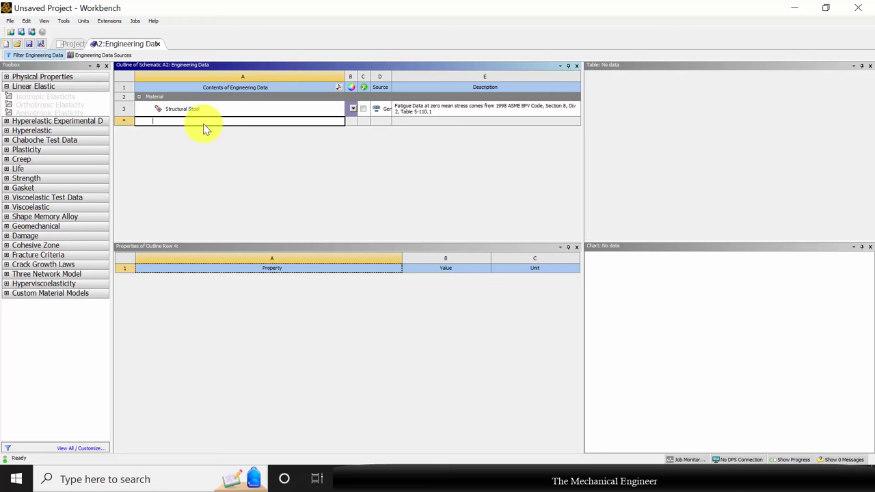
{"action": "type", "text": "HSS"}
{"action": "key", "text": "Return"}
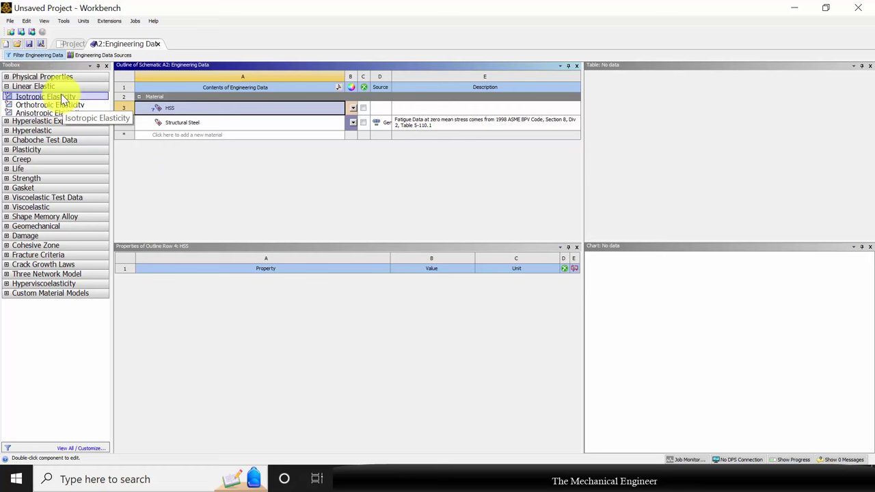
{"action": "left_click_drag", "start_coordinate": [62, 98], "coordinate": [157, 108]}
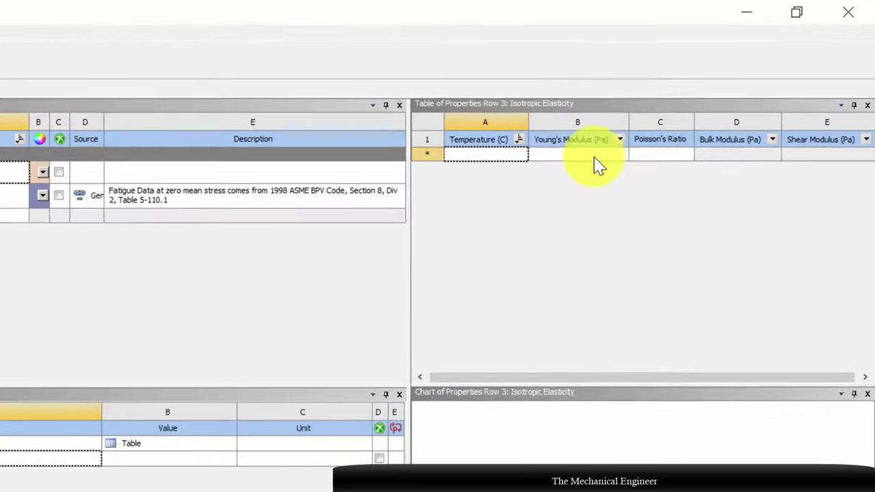
- Set HSS Young's modulus to 233E9 Pa and Poisson's ratio to 0.28
{"action": "left_click", "coordinate": [593, 154]}
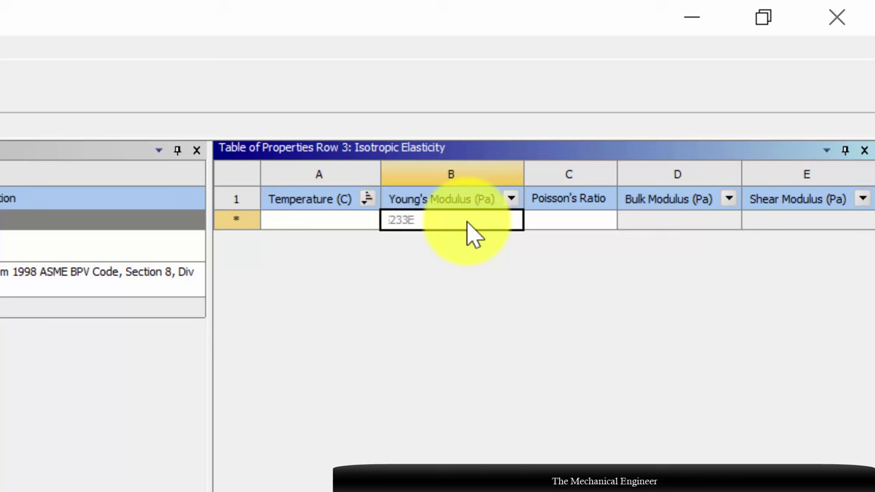
{"action": "type", "text": "233E9"}
{"action": "key", "text": "Return"}
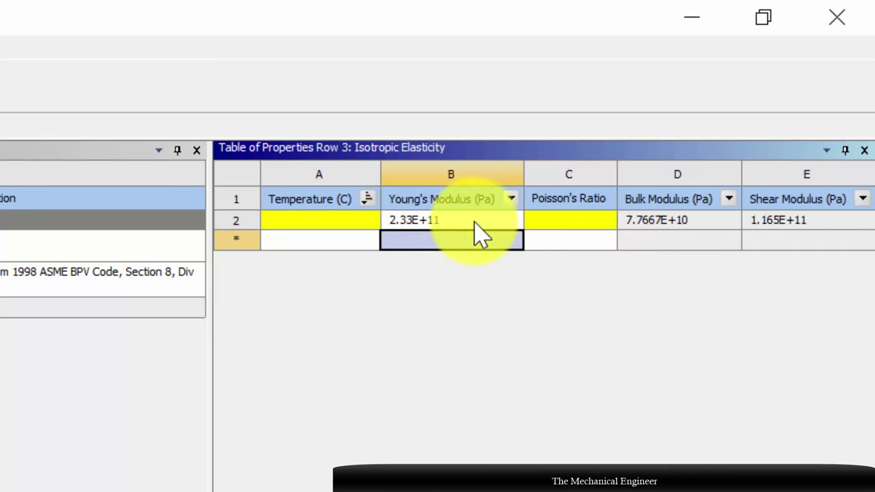
{"action": "left_click", "coordinate": [553, 236]}
{"action": "type", "text": "0."}
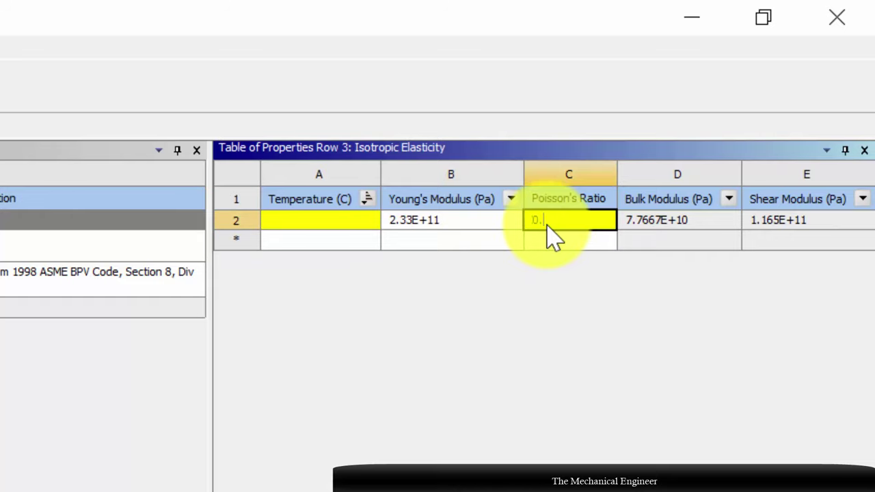
{"action": "type", "text": "28"}
{"action": "key", "text": "Return"}
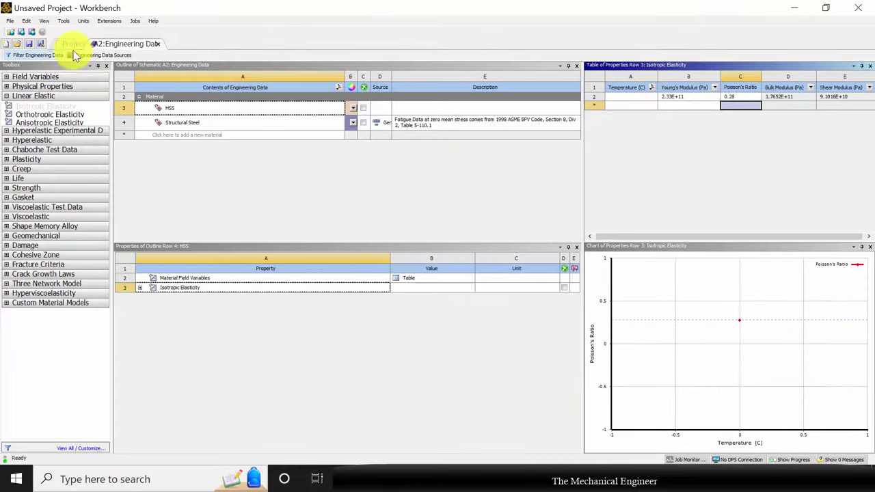
- Import Crane hook.IGS as the system geometry and open the Model in Mechanical
{"action": "left_click", "coordinate": [73, 43]}
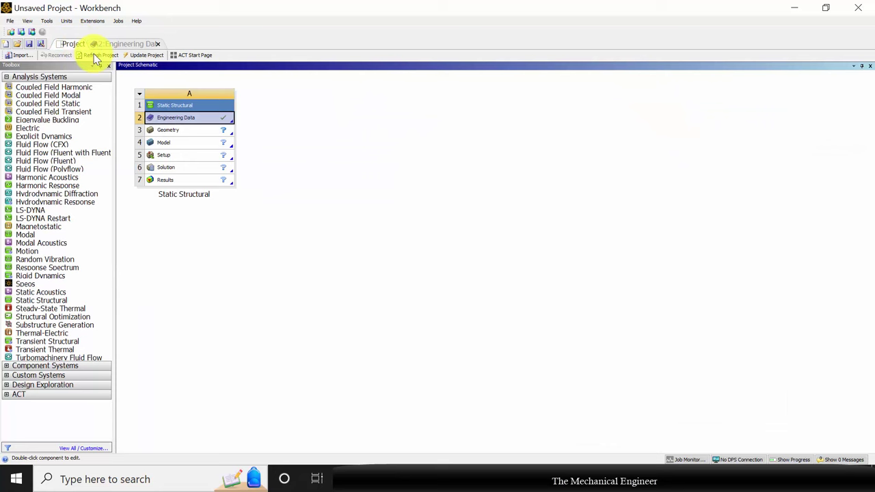
{"action": "right_click", "coordinate": [196, 132]}
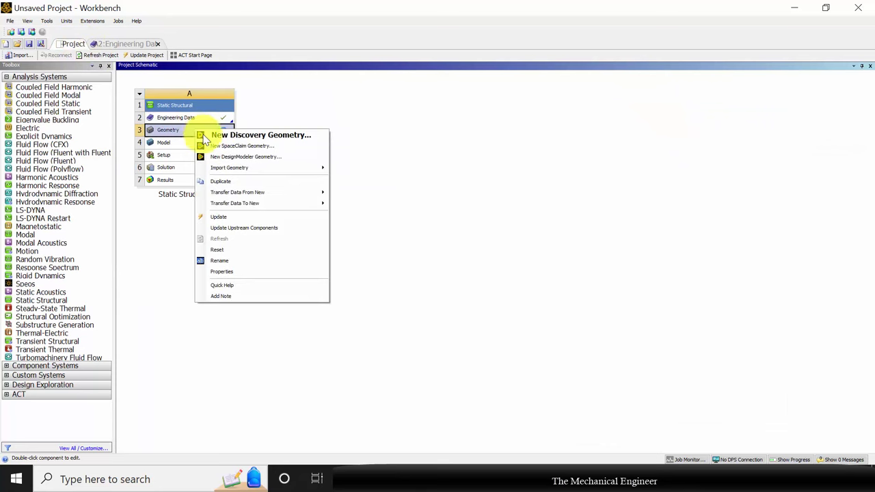
{"action": "mouse_move", "coordinate": [308, 171]}
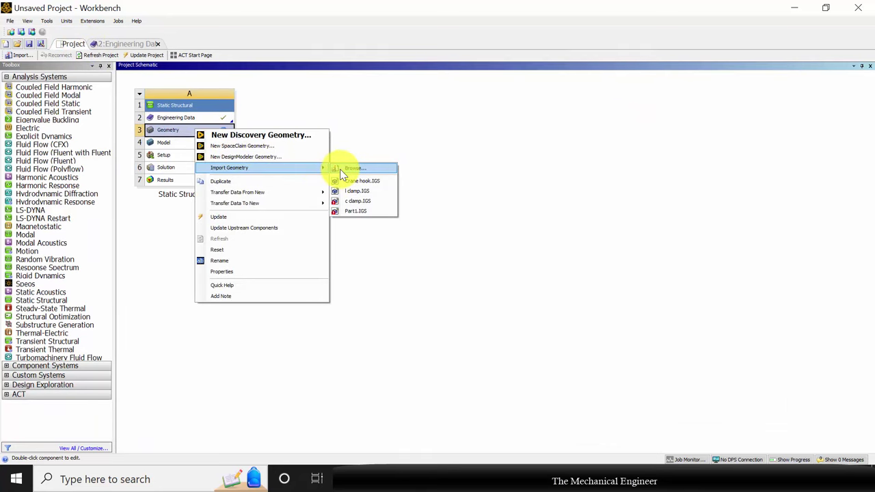
{"action": "left_click", "coordinate": [342, 169]}
{"action": "left_click", "coordinate": [311, 117]}
{"action": "left_click", "coordinate": [323, 323]}
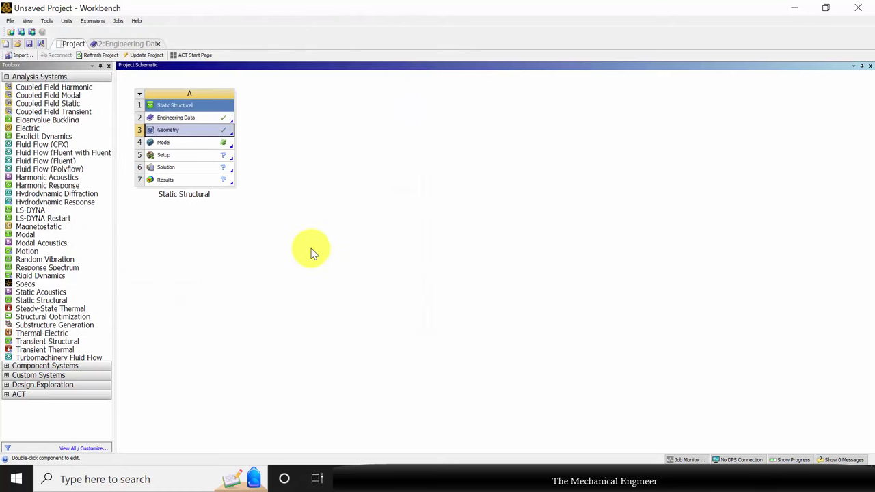
{"action": "right_click", "coordinate": [194, 145]}
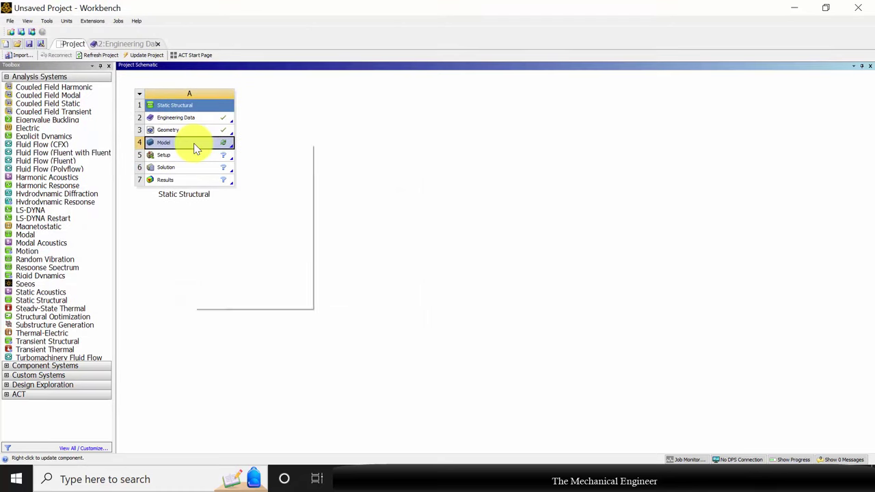
{"action": "left_click", "coordinate": [220, 149]}
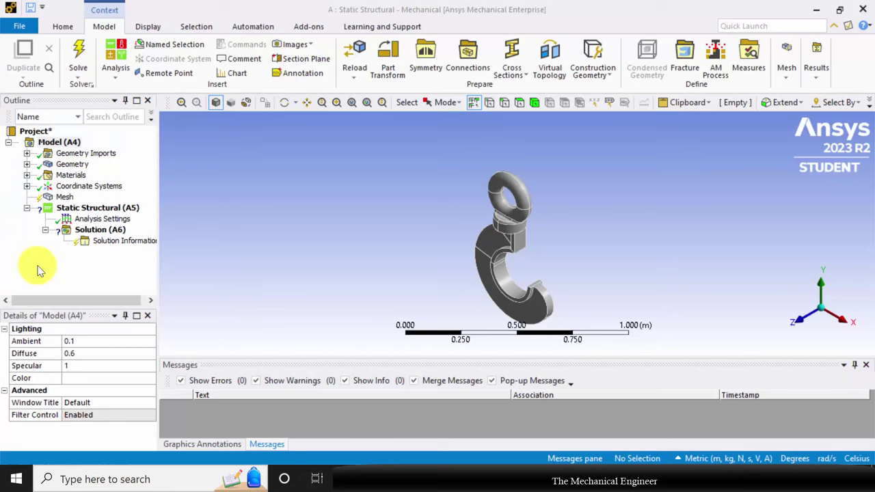
- Assign the HSS material to the Crane hook-FreeParts body
{"action": "left_click", "coordinate": [27, 164]}
{"action": "left_click", "coordinate": [102, 176]}
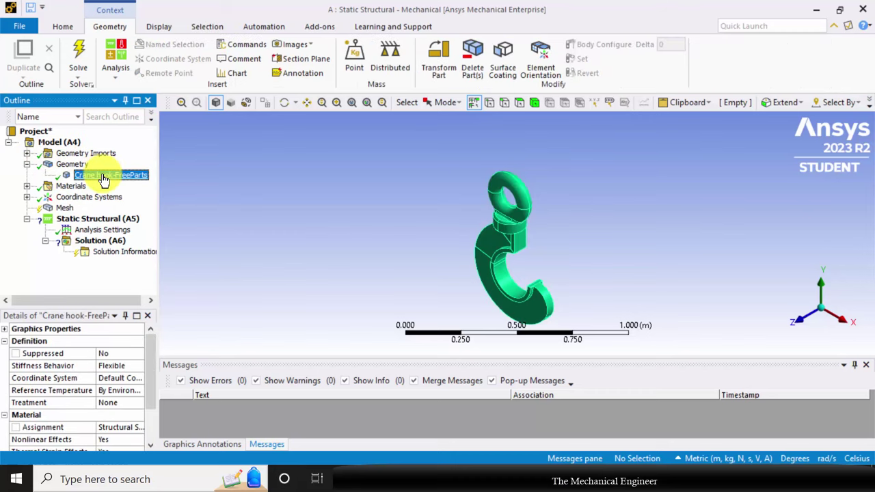
{"action": "left_click", "coordinate": [153, 383]}
{"action": "scroll", "coordinate": [153, 383], "scroll_direction": "down", "scroll_amount": 4}
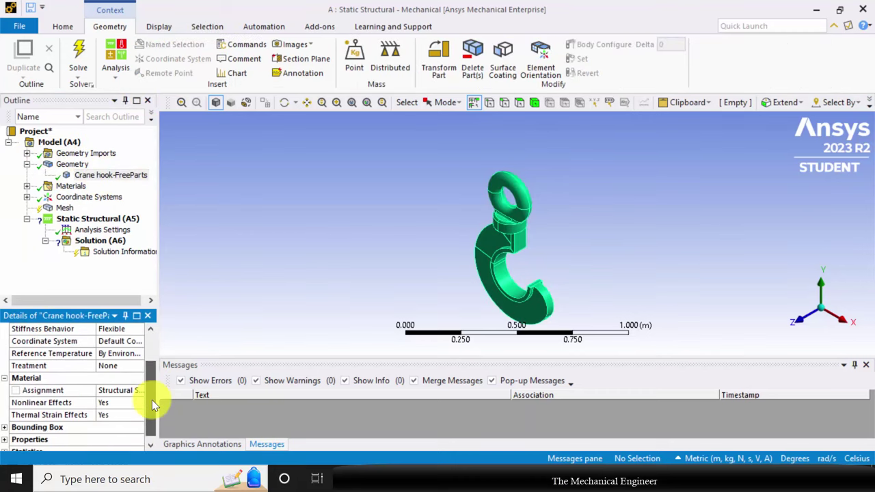
{"action": "left_click", "coordinate": [106, 379]}
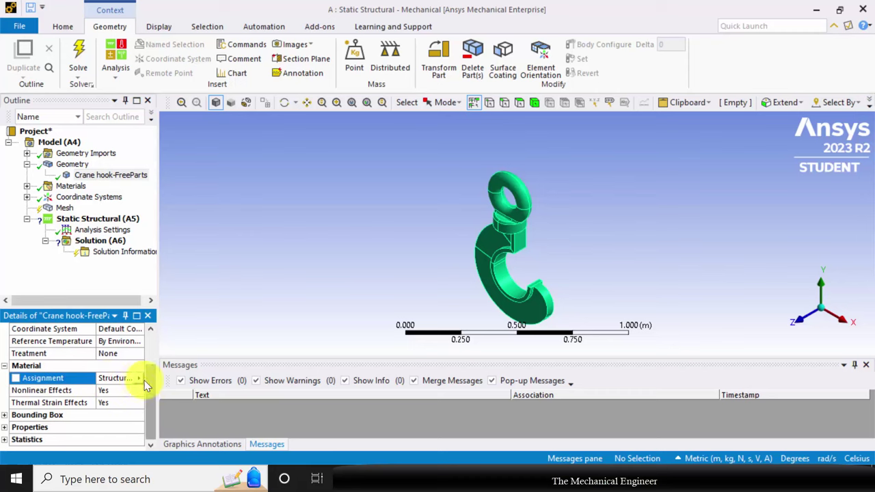
{"action": "left_click", "coordinate": [140, 382]}
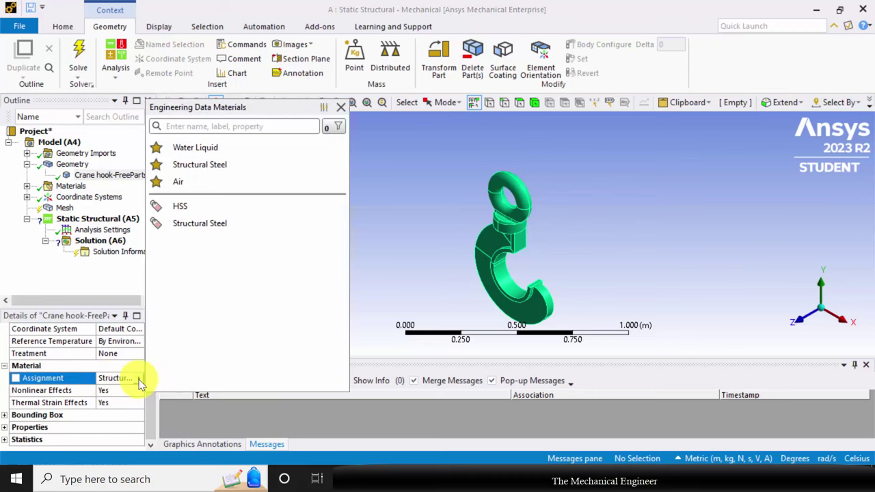
{"action": "left_click", "coordinate": [183, 206]}
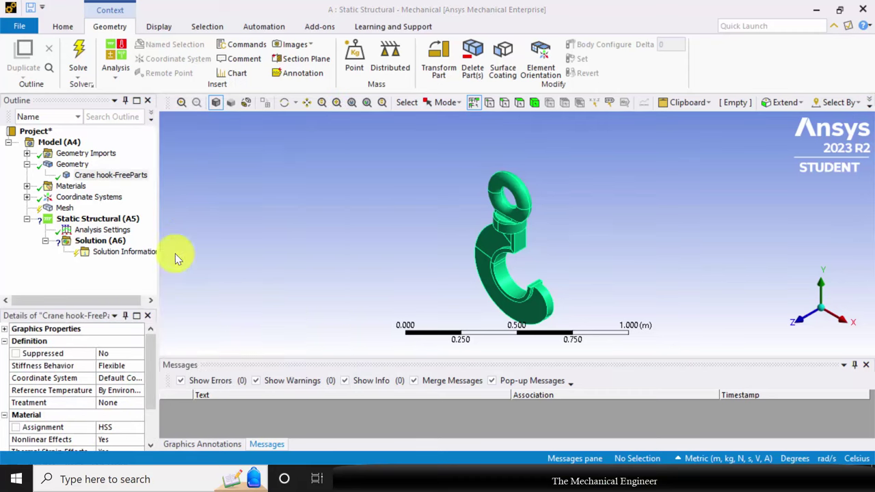
- Generate the default mesh on the crane hook
{"action": "left_click", "coordinate": [62, 208]}
{"action": "right_click", "coordinate": [66, 209]}
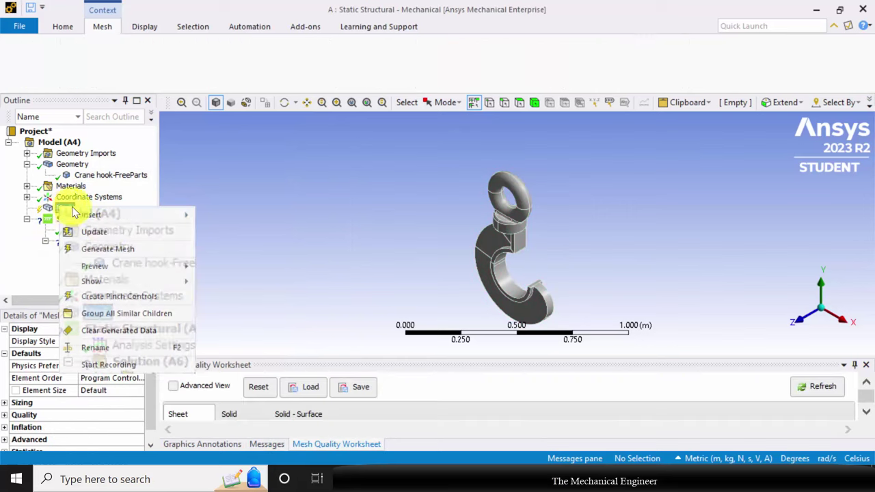
{"action": "left_click", "coordinate": [115, 249]}
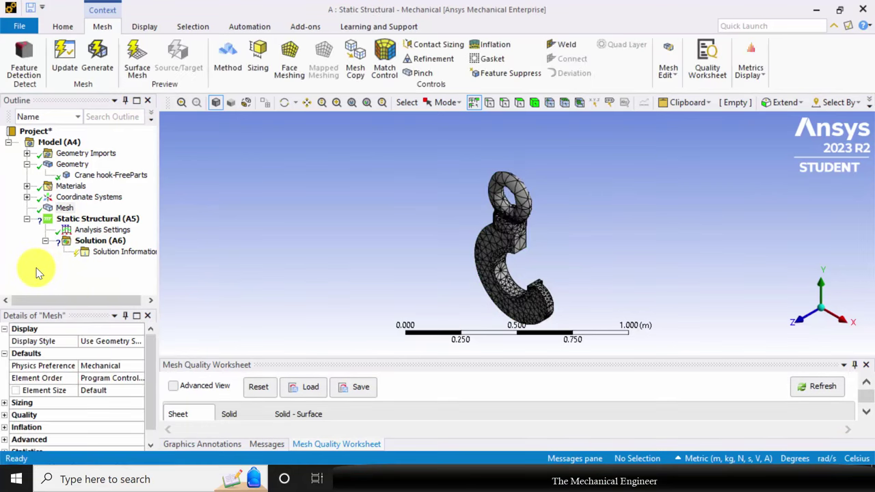
{"action": "left_click", "coordinate": [27, 164]}
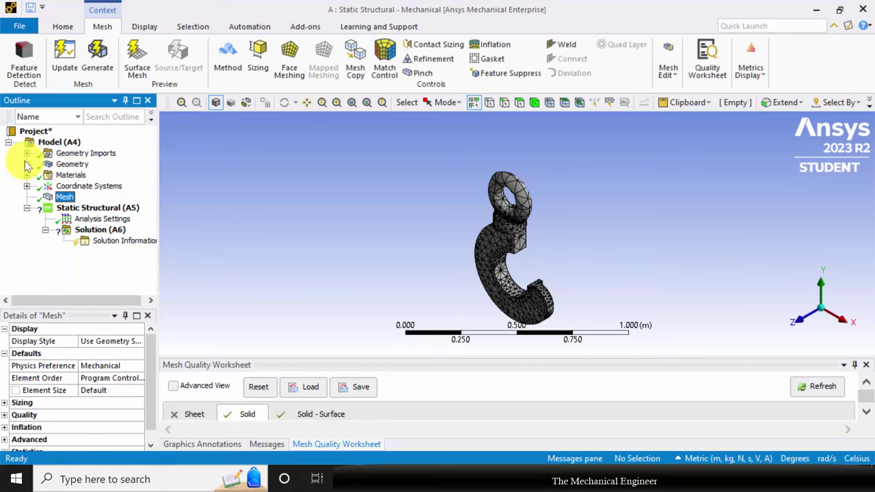
{"action": "left_click", "coordinate": [89, 207]}
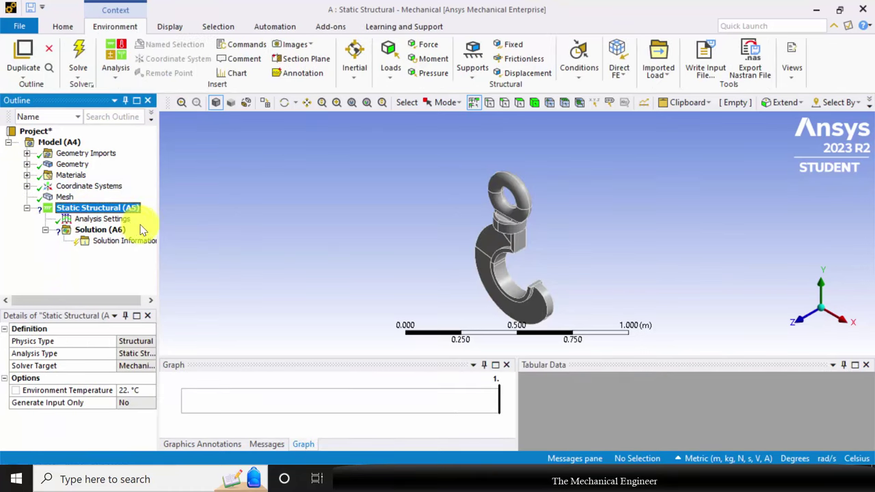
- Apply a Fixed Support to both faces of the hook's eye
{"action": "left_click", "coordinate": [501, 47]}
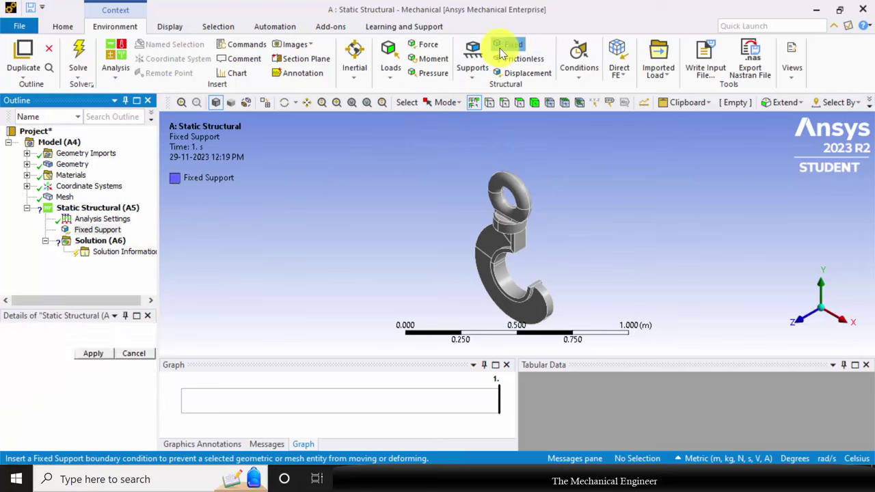
{"action": "middle_click_drag", "start_coordinate": [553, 231], "coordinate": [514, 183]}
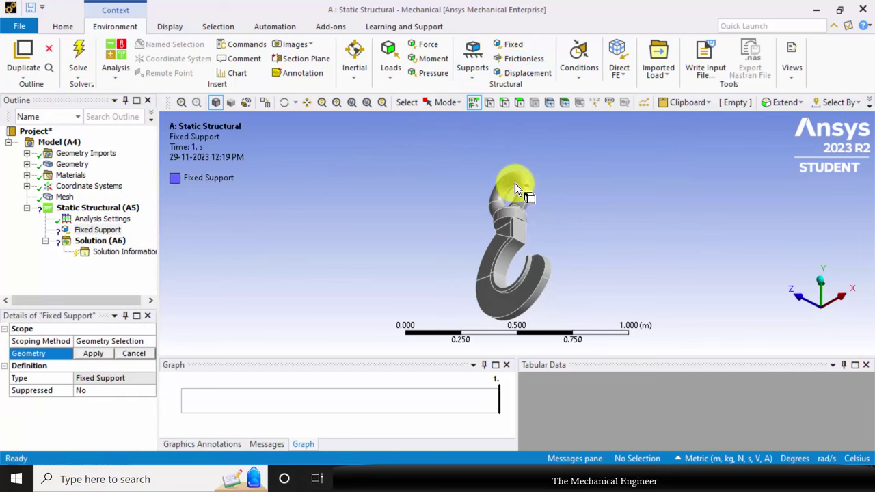
{"action": "left_click", "coordinate": [511, 182]}
{"action": "middle_click_drag", "start_coordinate": [567, 209], "coordinate": [594, 217]}
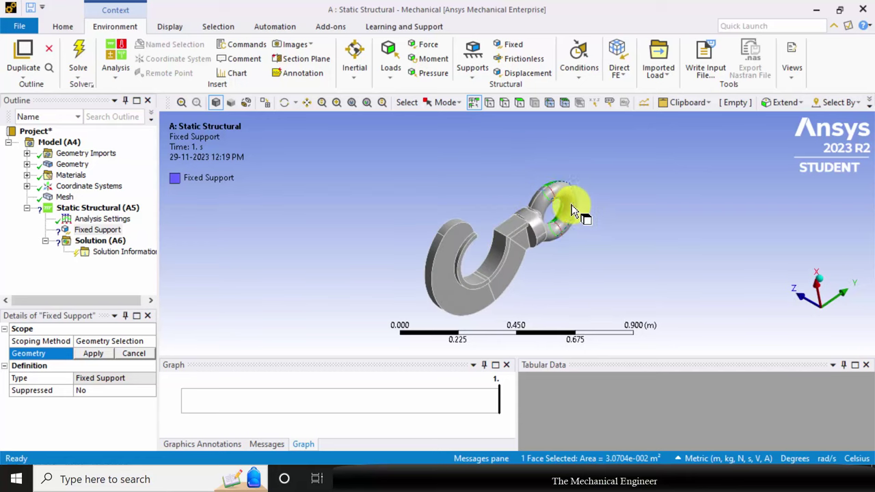
{"action": "left_click", "coordinate": [573, 211], "text": "ctrl"}
{"action": "left_click", "coordinate": [93, 353]}
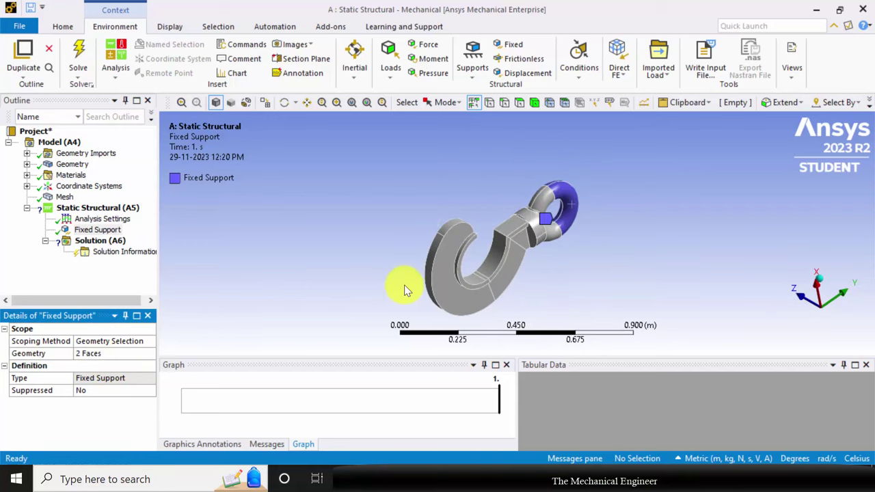
{"action": "middle_click_drag", "start_coordinate": [424, 209], "coordinate": [491, 282]}
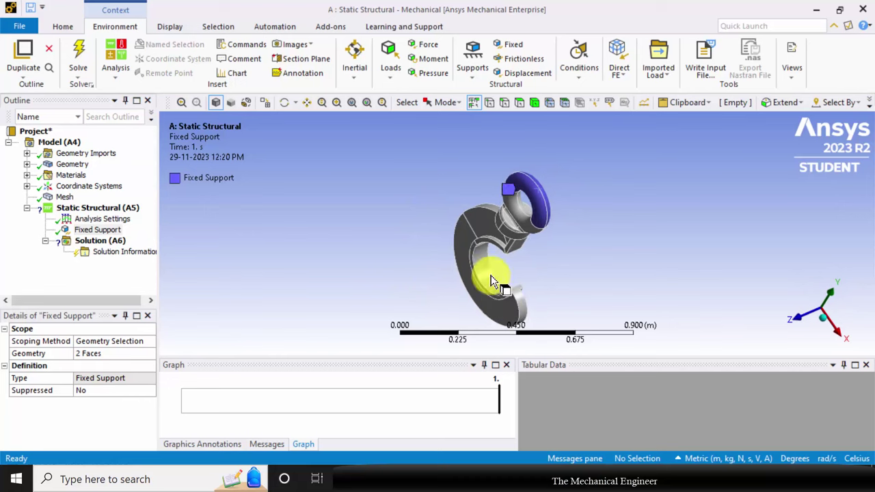
- Add a Force load on the hook's inner curved face
{"action": "left_click", "coordinate": [423, 45]}
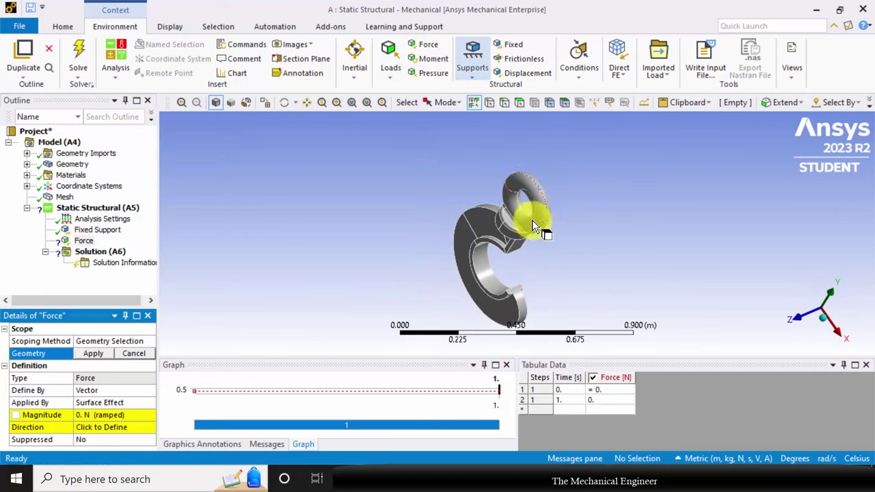
{"action": "left_click", "coordinate": [482, 275]}
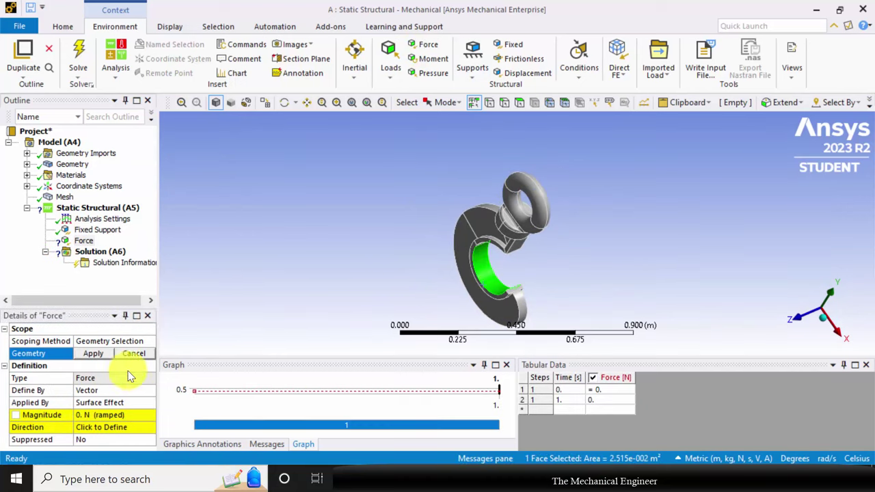
{"action": "left_click", "coordinate": [95, 353]}
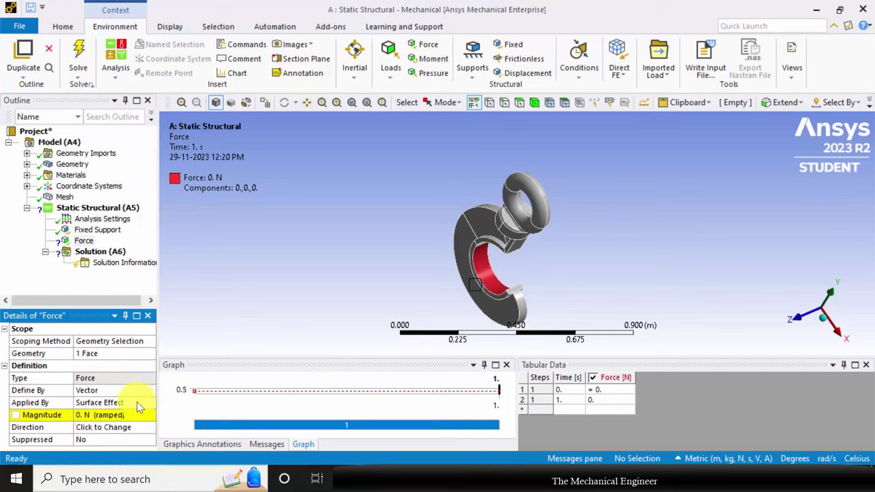
- Define the force by components with a Y component of −900 N
{"action": "left_click", "coordinate": [146, 393]}
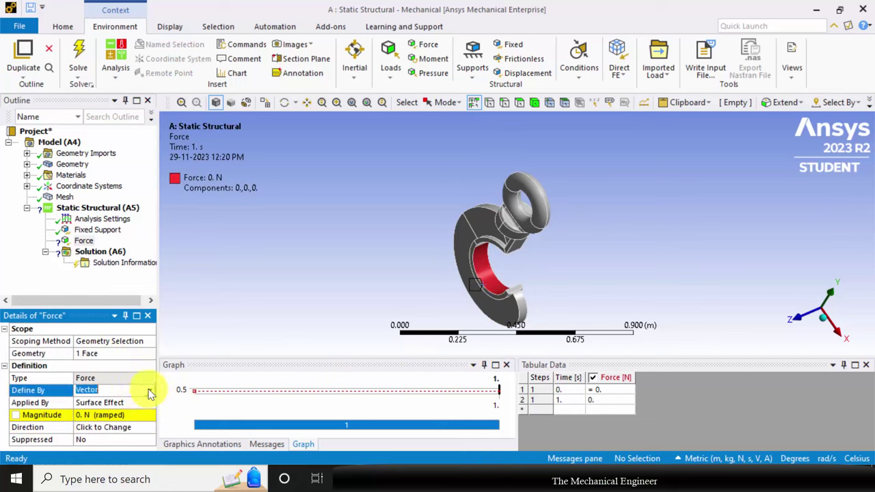
{"action": "left_click", "coordinate": [151, 392]}
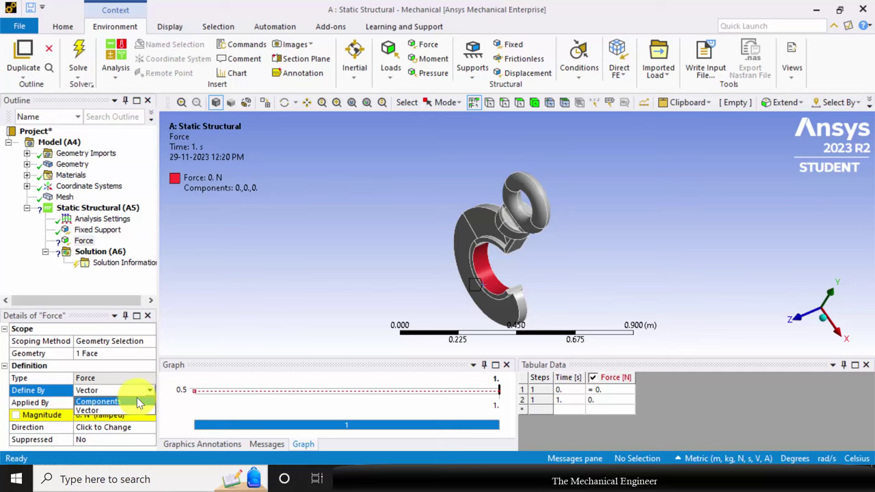
{"action": "left_click", "coordinate": [137, 401]}
{"action": "scroll", "coordinate": [153, 409], "scroll_direction": "down", "scroll_amount": 1}
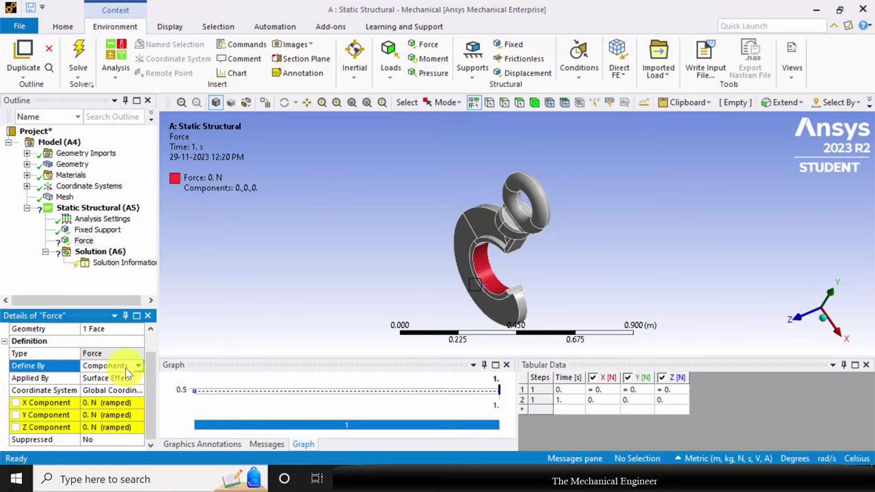
{"action": "left_click", "coordinate": [101, 417]}
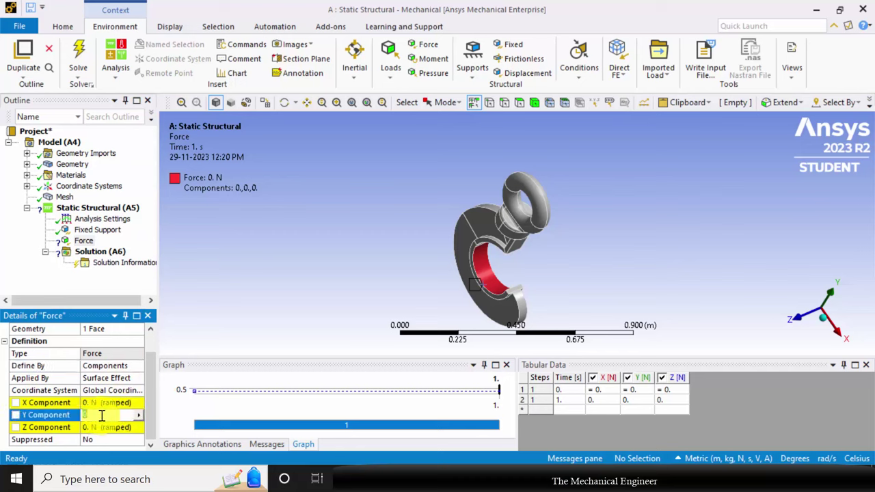
{"action": "key", "text": "Return"}
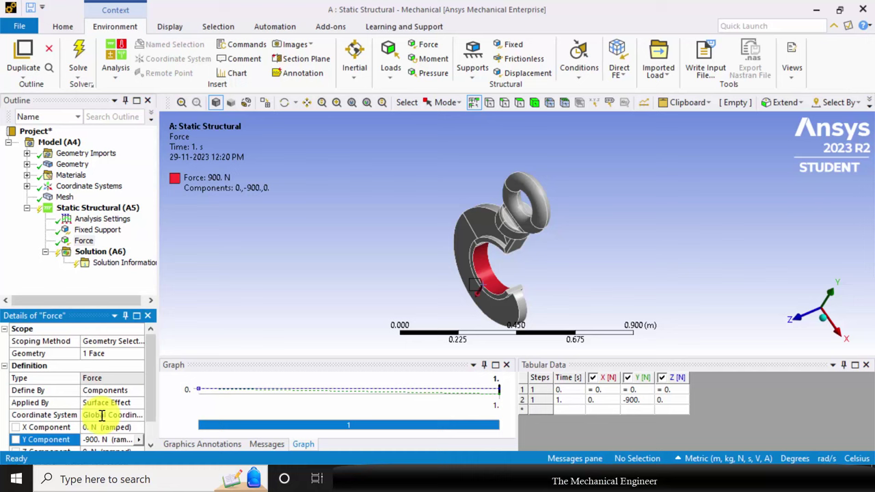
{"action": "scroll", "coordinate": [149, 404], "scroll_direction": "down", "scroll_amount": 1}
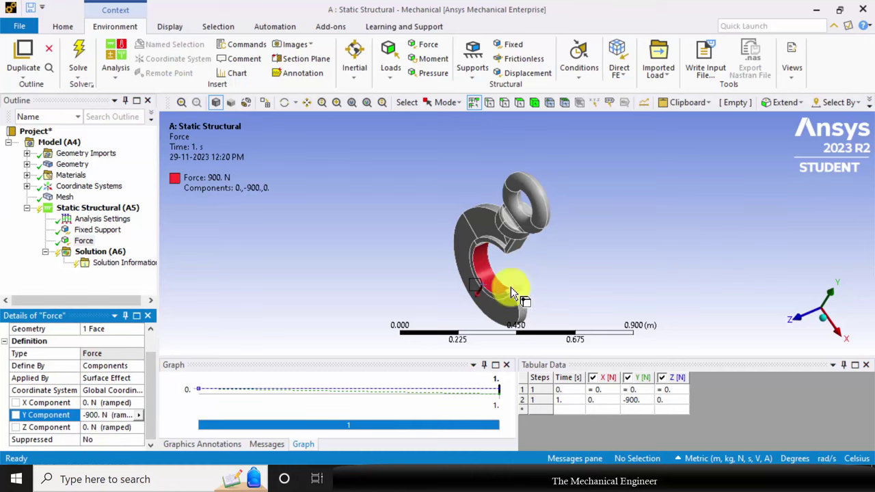
{"action": "middle_click_drag", "start_coordinate": [512, 290], "coordinate": [453, 215]}
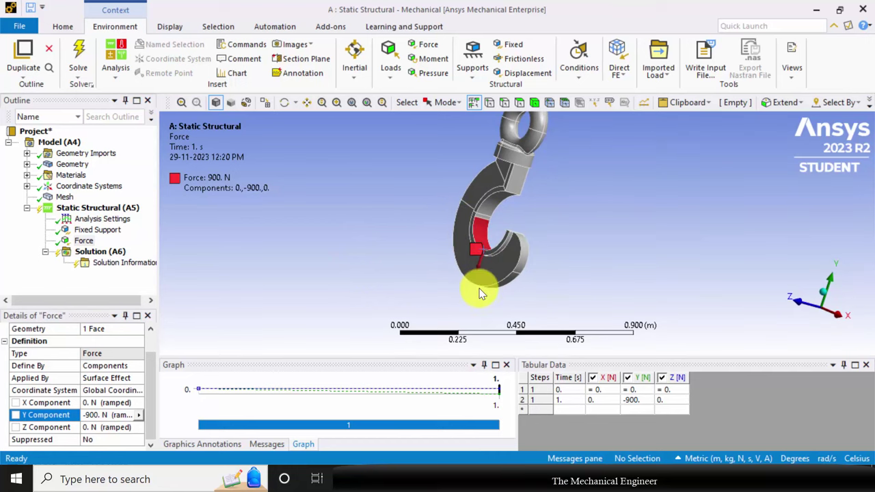
- Insert Equivalent (von-Mises) Stress and Total Deformation results, then solve the analysis
{"action": "left_click", "coordinate": [98, 253]}
{"action": "right_click", "coordinate": [98, 253]}
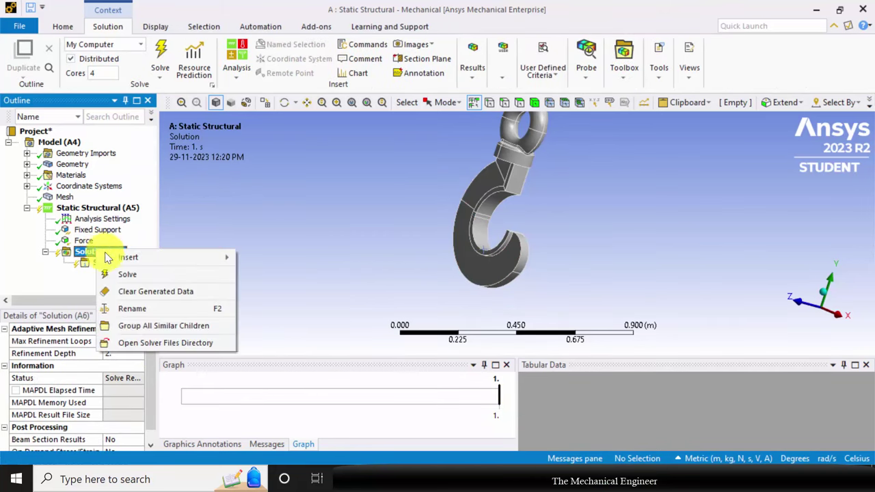
{"action": "mouse_move", "coordinate": [184, 257]}
{"action": "mouse_move", "coordinate": [313, 198]}
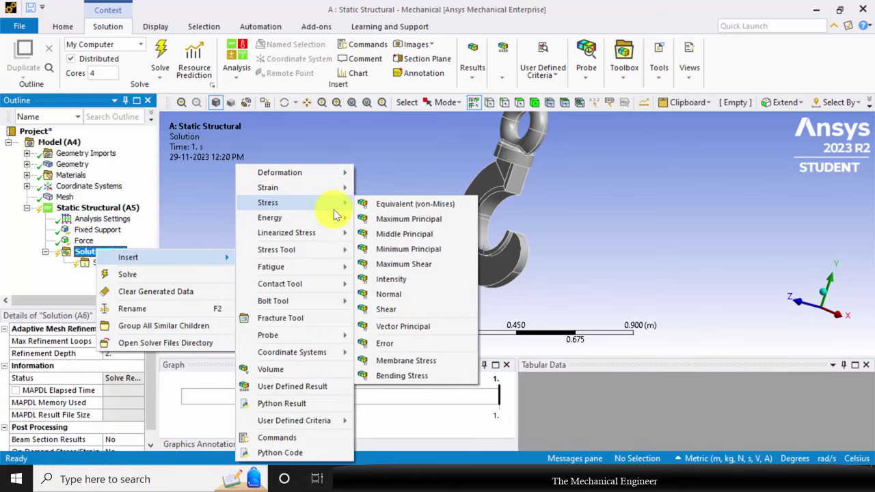
{"action": "left_click", "coordinate": [391, 205]}
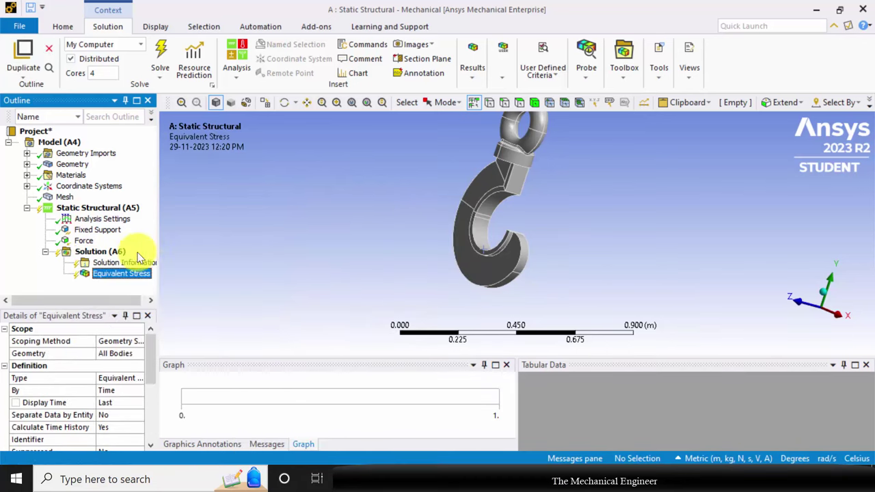
{"action": "right_click", "coordinate": [118, 253]}
{"action": "mouse_move", "coordinate": [245, 252]}
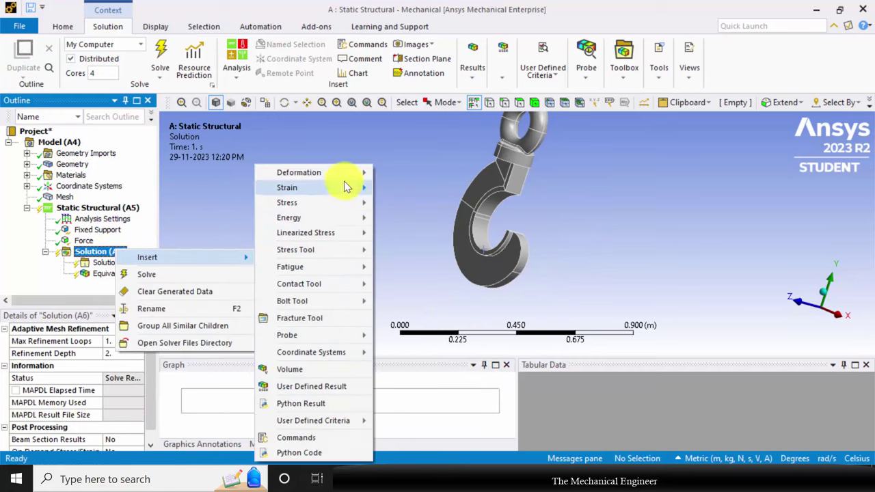
{"action": "mouse_move", "coordinate": [342, 173]}
{"action": "left_click", "coordinate": [400, 173]}
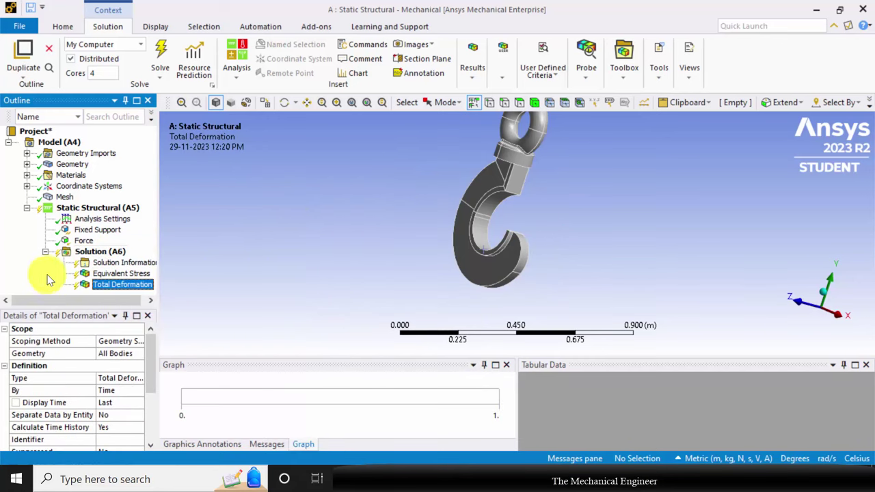
{"action": "right_click", "coordinate": [102, 252]}
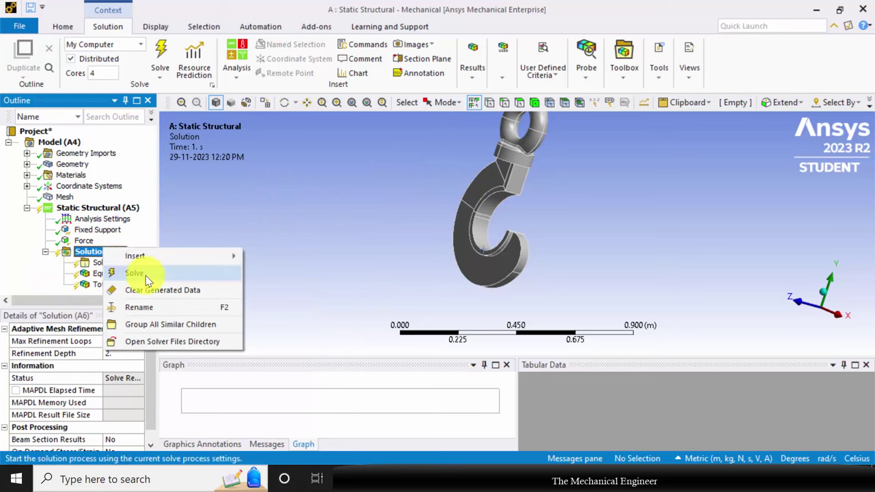
{"action": "left_click", "coordinate": [136, 273]}
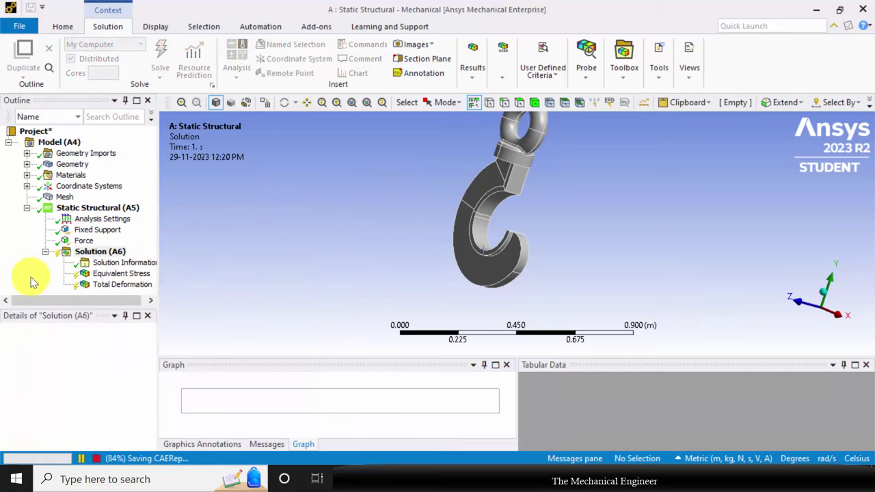
- Show Equivalent Stress contours, play and stop the animation, and add Max/Min labels
{"action": "left_click", "coordinate": [106, 273]}
{"action": "middle_click_drag", "start_coordinate": [430, 264], "coordinate": [430, 244]}
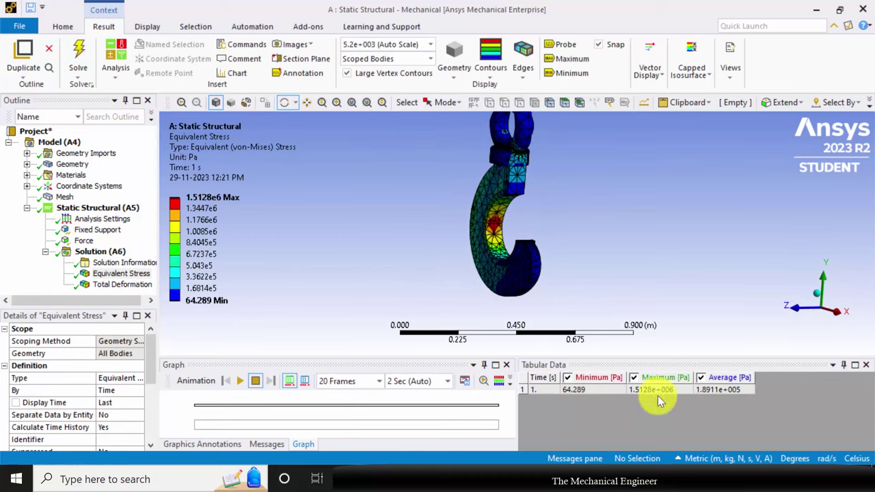
{"action": "left_click", "coordinate": [240, 383]}
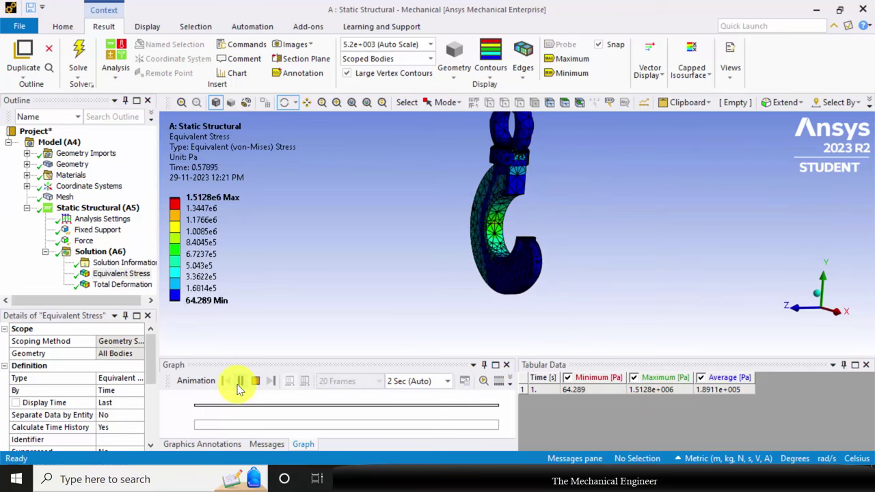
{"action": "left_click", "coordinate": [254, 380]}
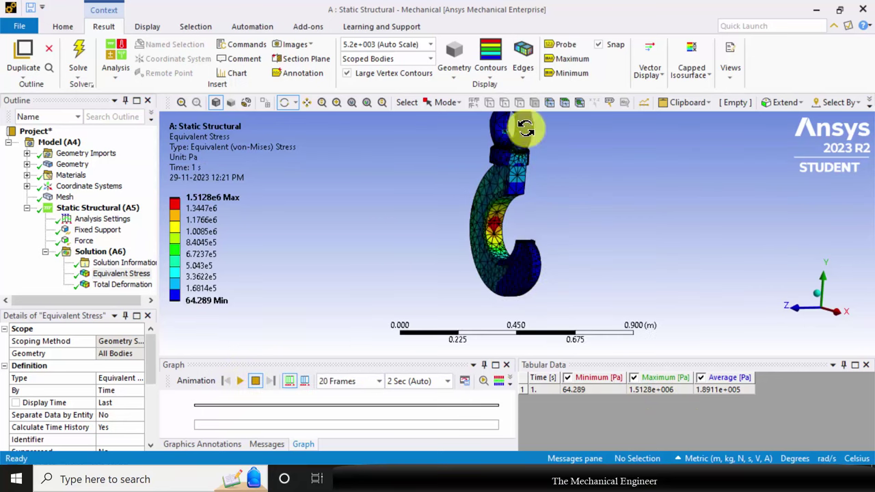
{"action": "left_click", "coordinate": [567, 73]}
{"action": "scroll", "coordinate": [568, 206], "scroll_direction": "up", "scroll_amount": 4}
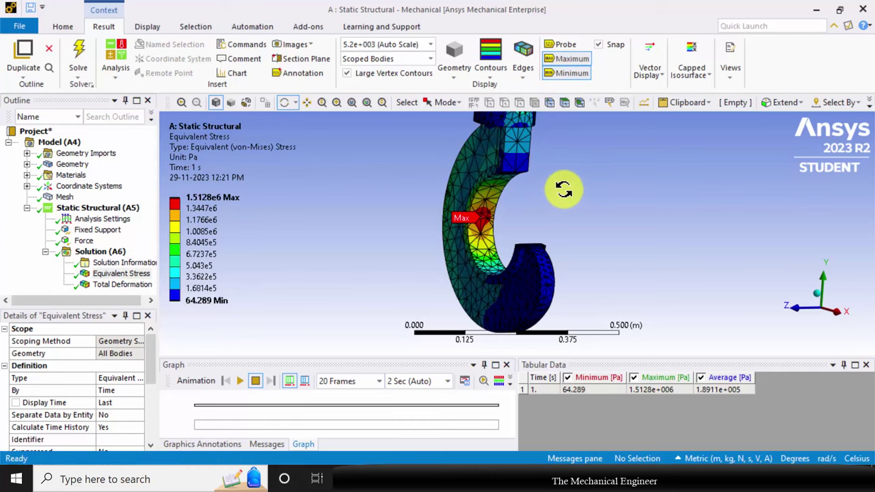
{"action": "scroll", "coordinate": [564, 190], "scroll_direction": "down", "scroll_amount": 4}
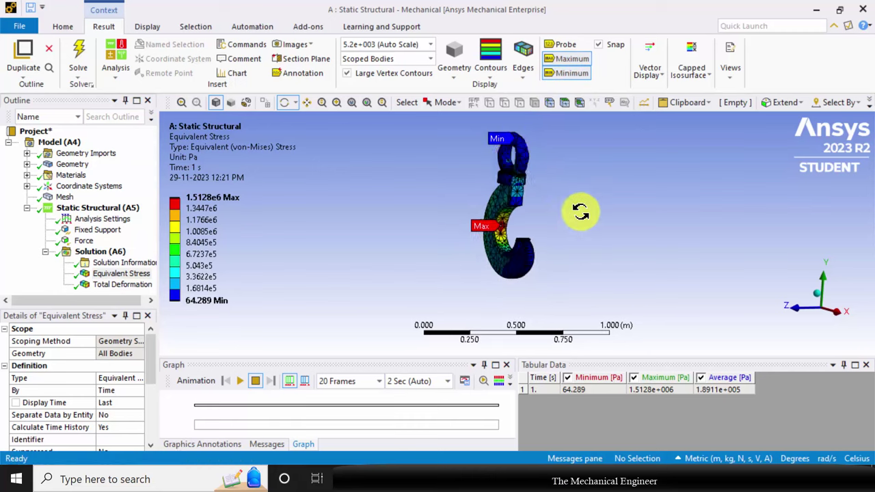
{"action": "scroll", "coordinate": [581, 212], "scroll_direction": "up", "scroll_amount": 1}
- Display Total Deformation contours (max 9.2782e-6 m) and play then stop its animation
{"action": "left_click", "coordinate": [118, 286]}
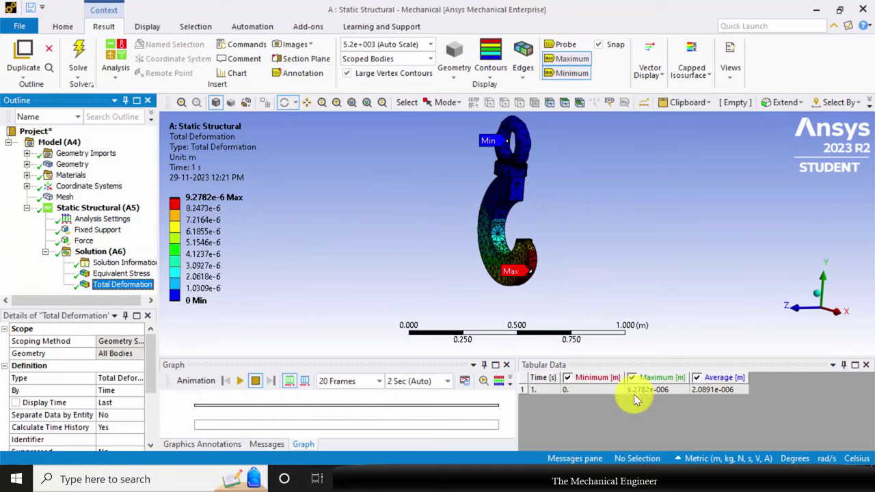
{"action": "left_click", "coordinate": [241, 381]}
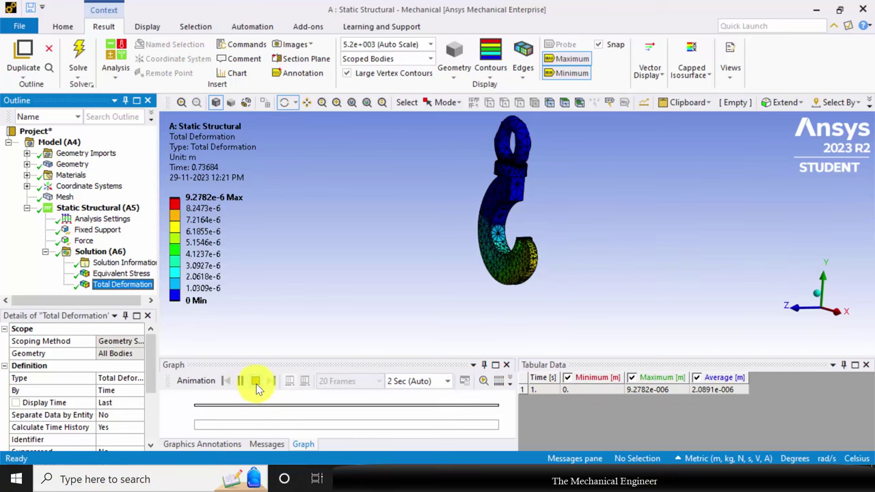
{"action": "left_click", "coordinate": [255, 381]}
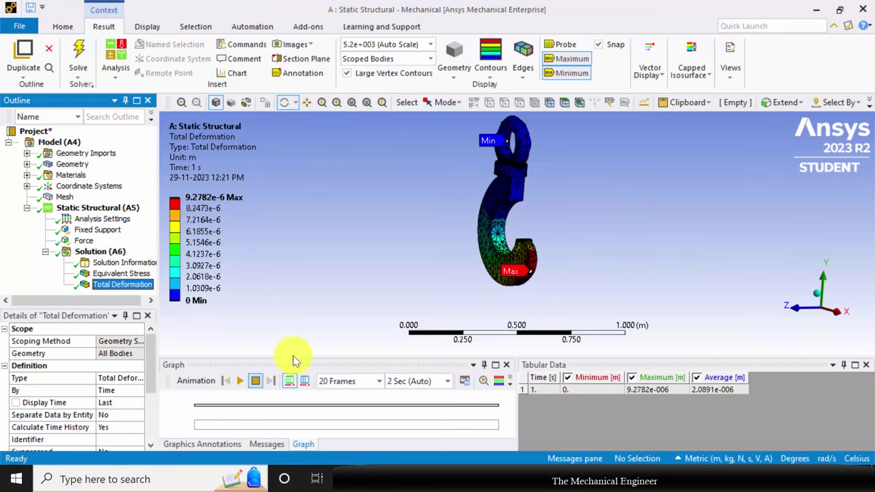
- Export the Total Deformation view as a PNG image named 'CRANE HOOK'
{"action": "left_click", "coordinate": [292, 43]}
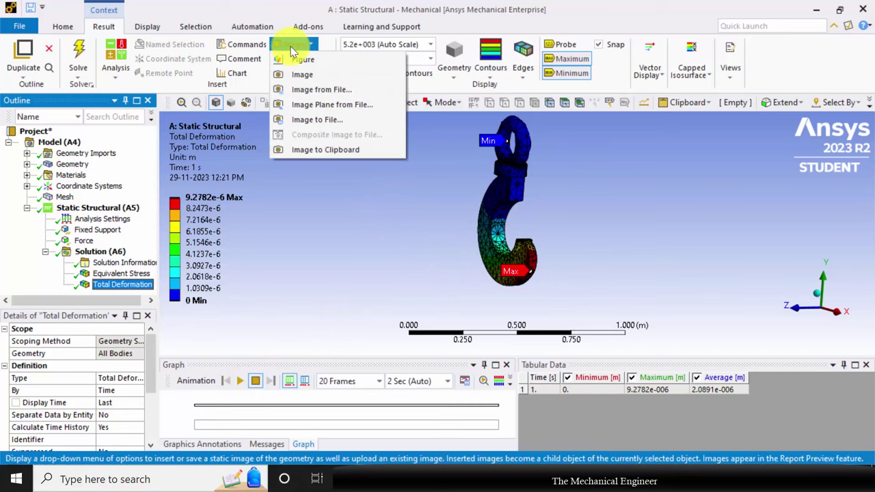
{"action": "left_click", "coordinate": [335, 120]}
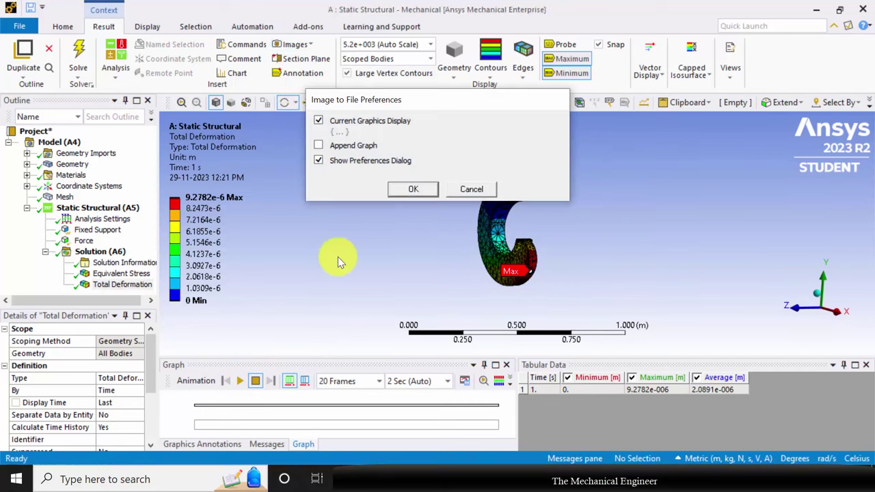
{"action": "key", "text": "Return"}
{"action": "type", "text": "CRANE"}
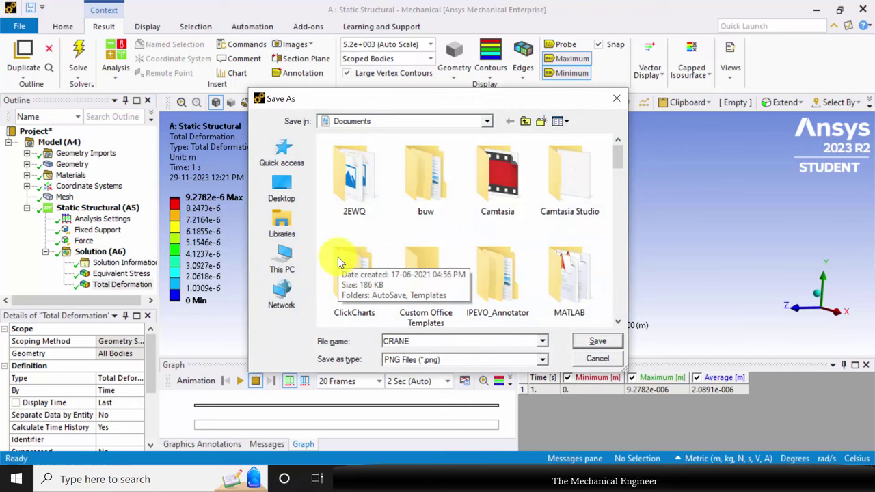
{"action": "type", "text": " HOOK"}
{"action": "key", "text": "Return"}
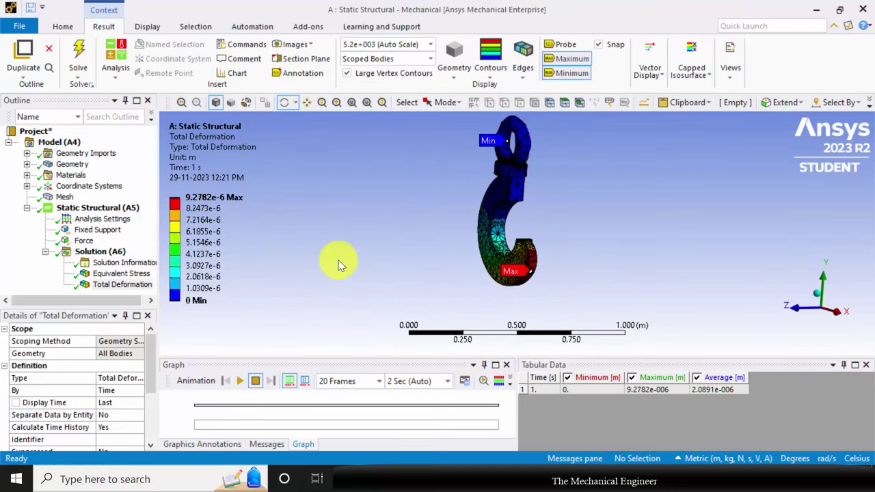
{"action": "middle_click_drag", "start_coordinate": [442, 247], "coordinate": [474, 261]}
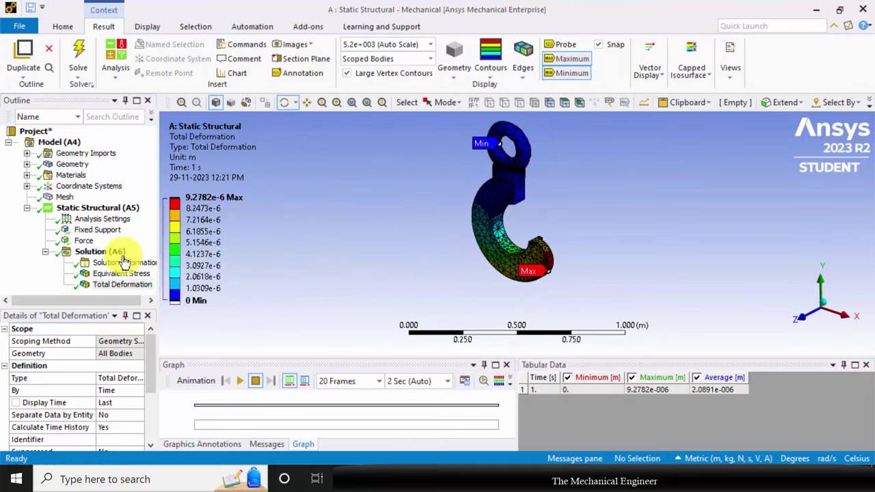
- Show the mesh and its statistics: 10204 nodes and 5558 elements
{"action": "left_click", "coordinate": [65, 197]}
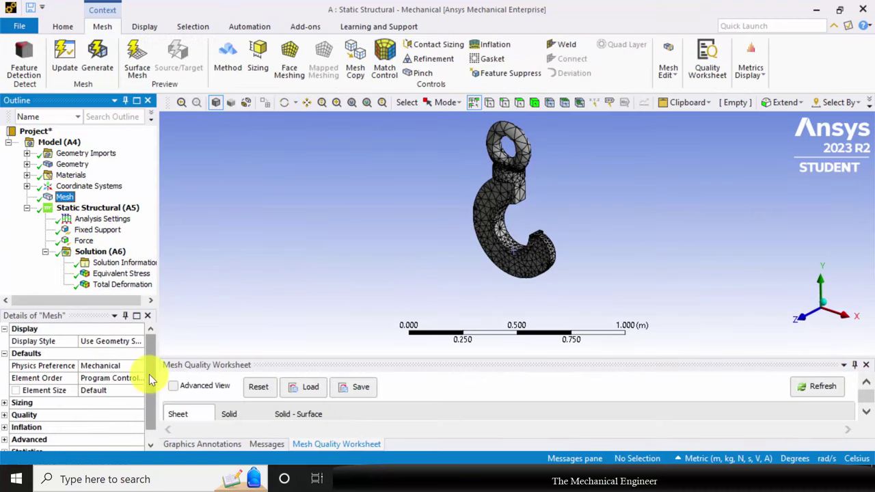
{"action": "left_click_drag", "start_coordinate": [152, 383], "coordinate": [144, 409]}
{"action": "left_click", "coordinate": [40, 438]}
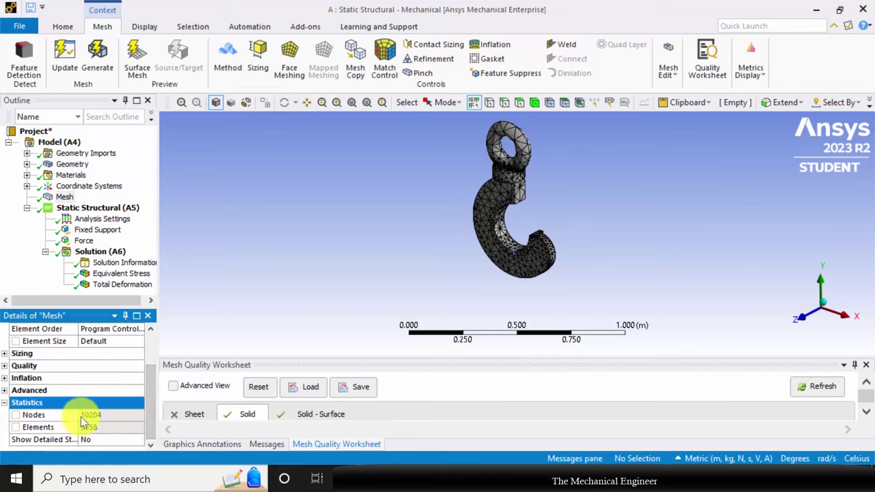